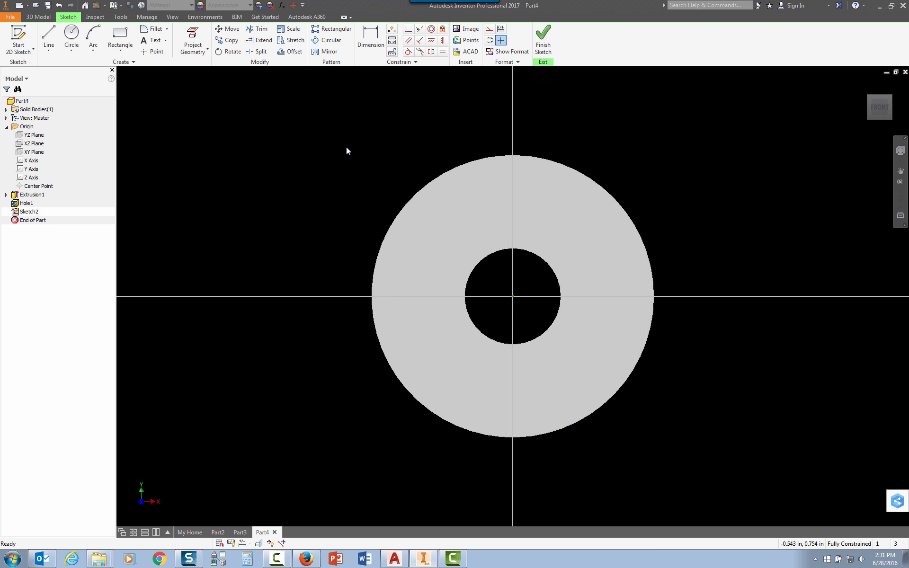
Place a sketch point on the horizontal axis between bore and rim, and dimension it 0.5 in horizontally from the center
click(157, 52)
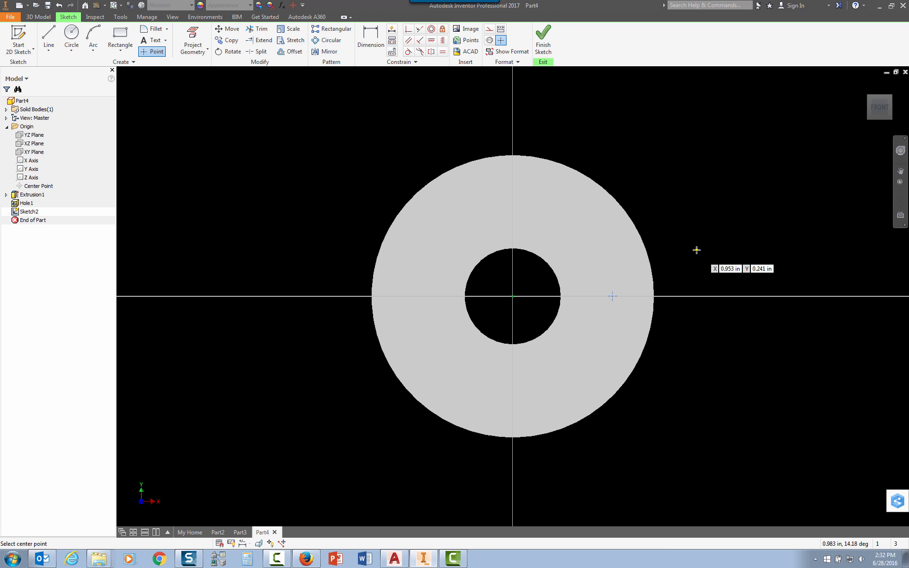
key(Escape)
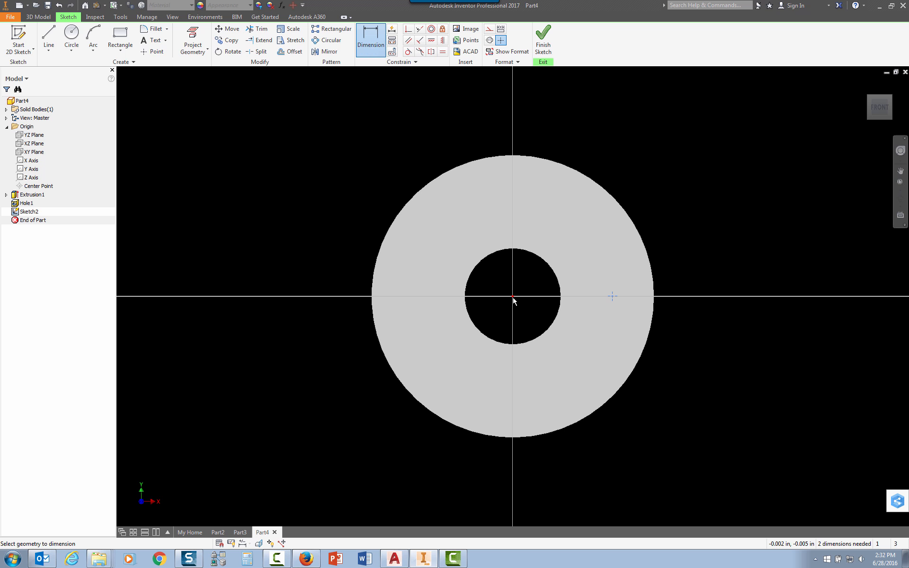
click(612, 296)
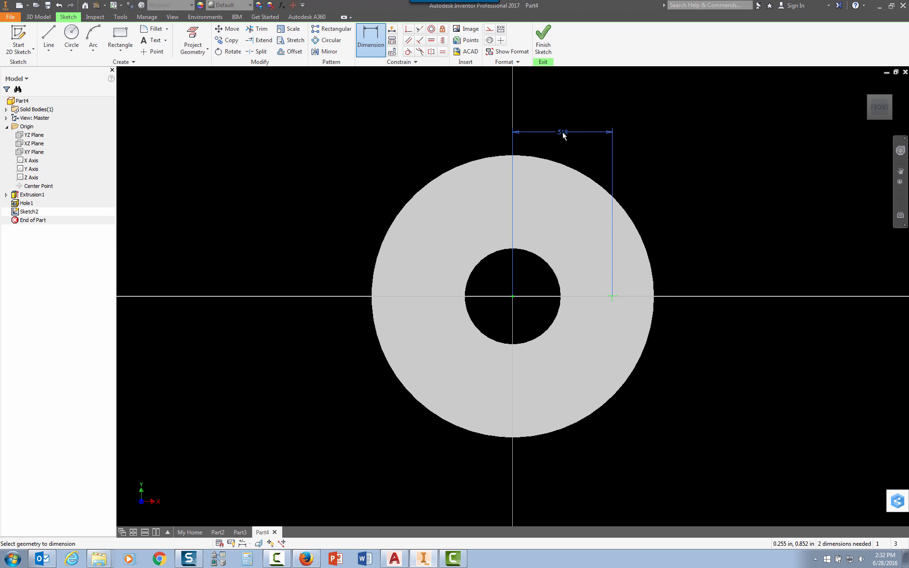
click(561, 133)
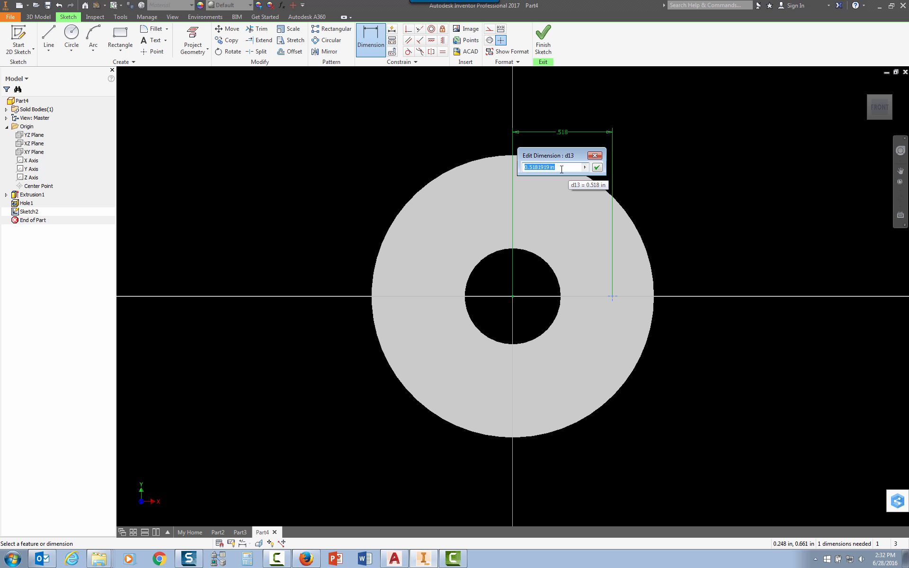
text(.5)
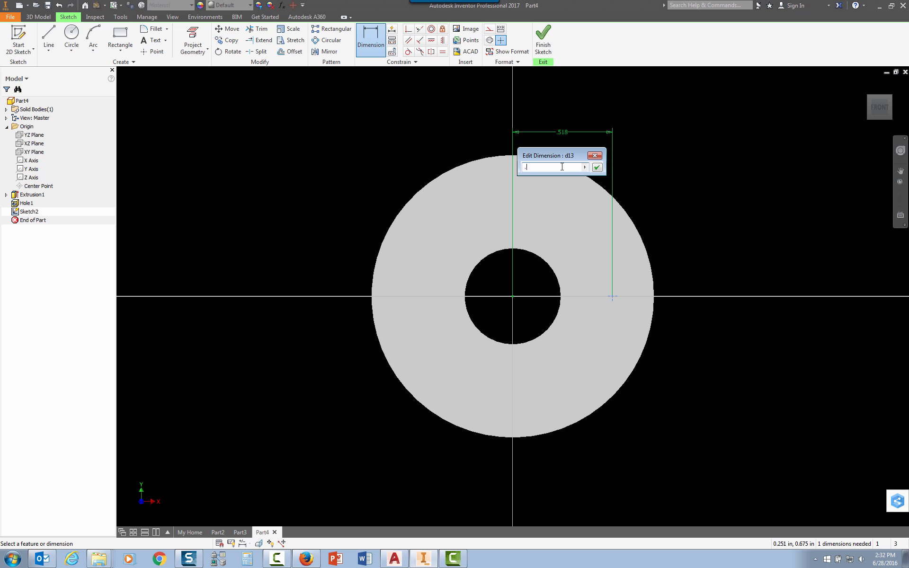
click(597, 168)
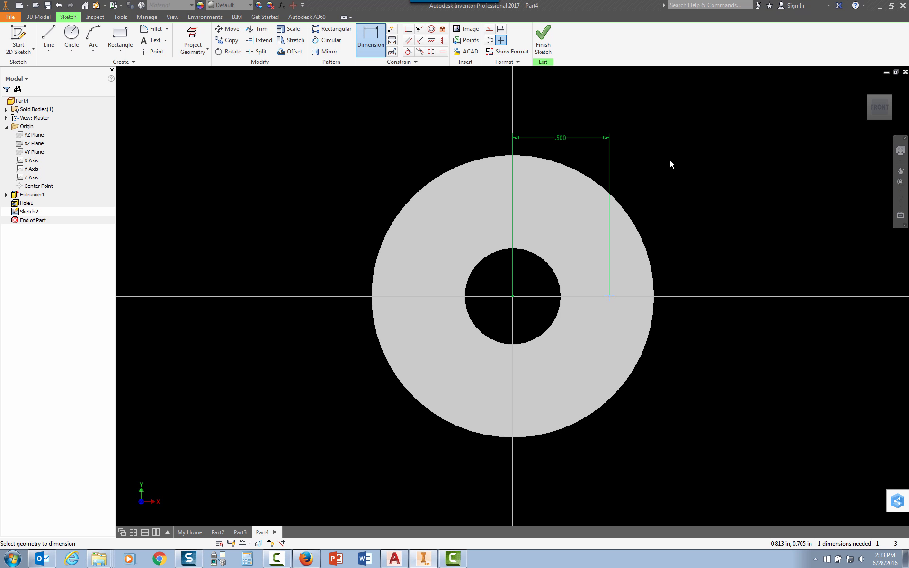
Start a hole at the sketch point with a 0.25 in diameter and Through All termination
key(h)
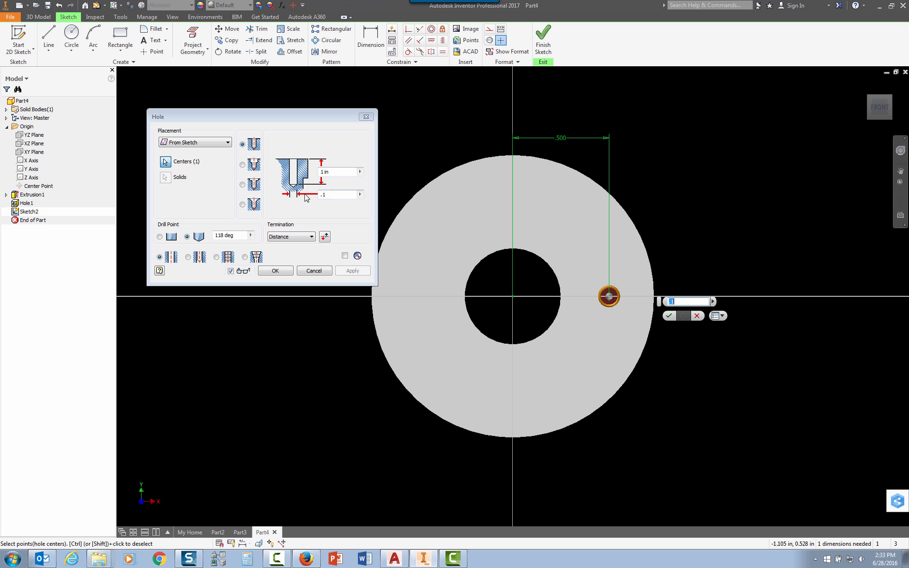
click(329, 195)
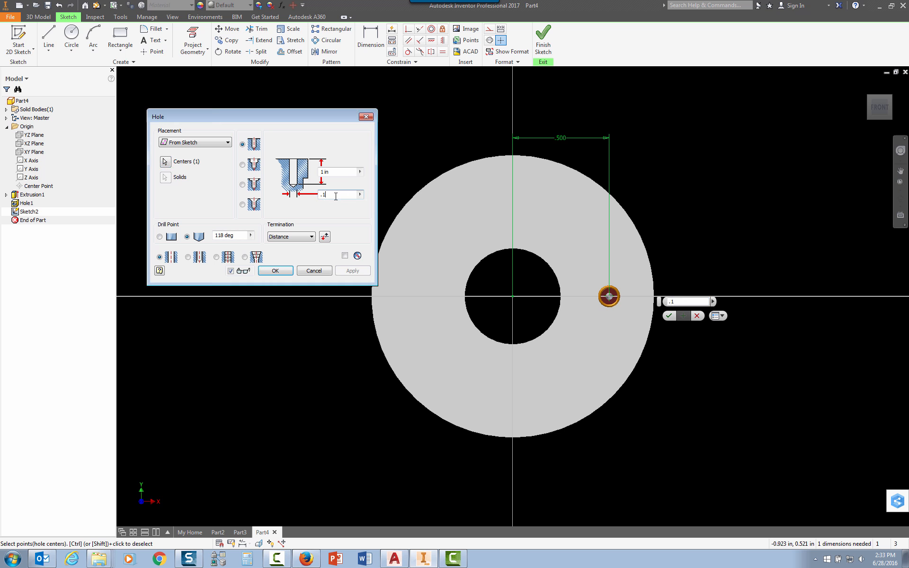
drag(336, 194, 295, 199)
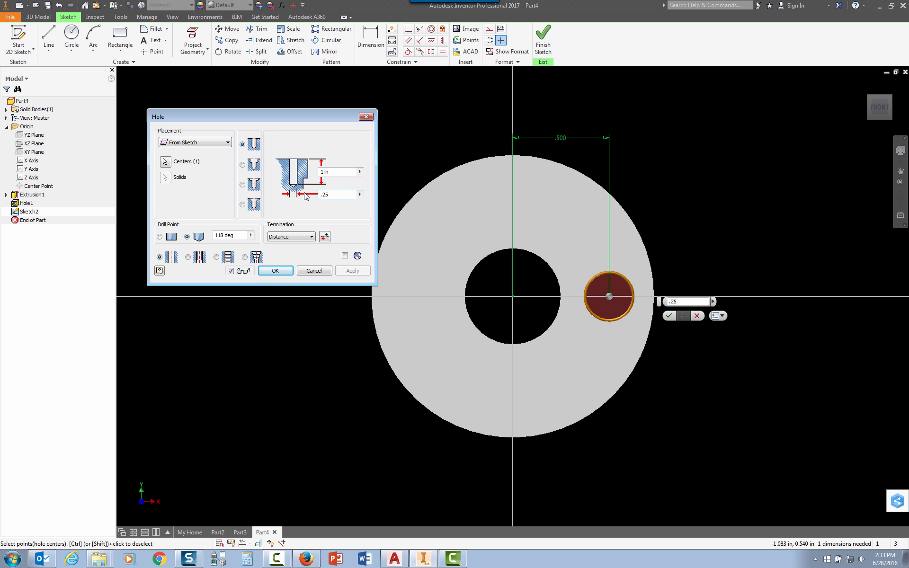
click(335, 172)
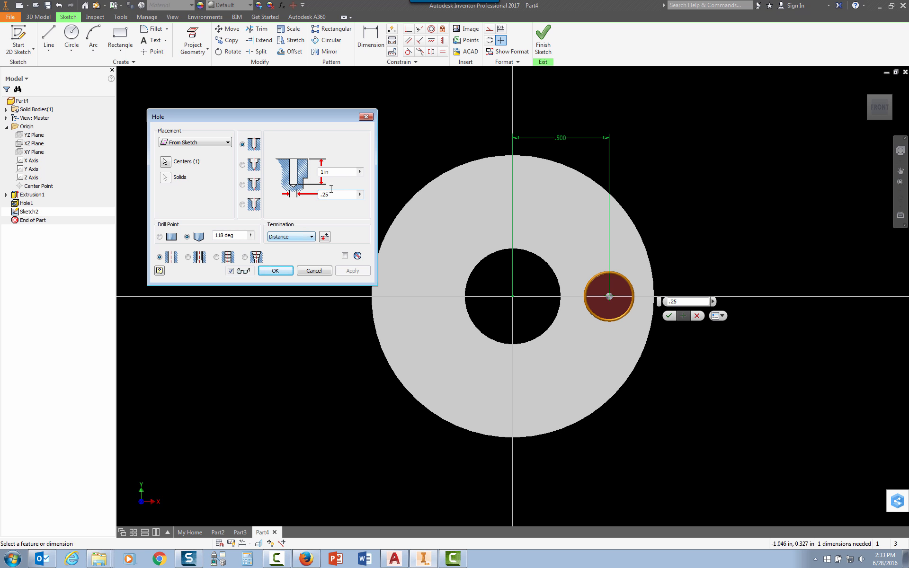
click(311, 235)
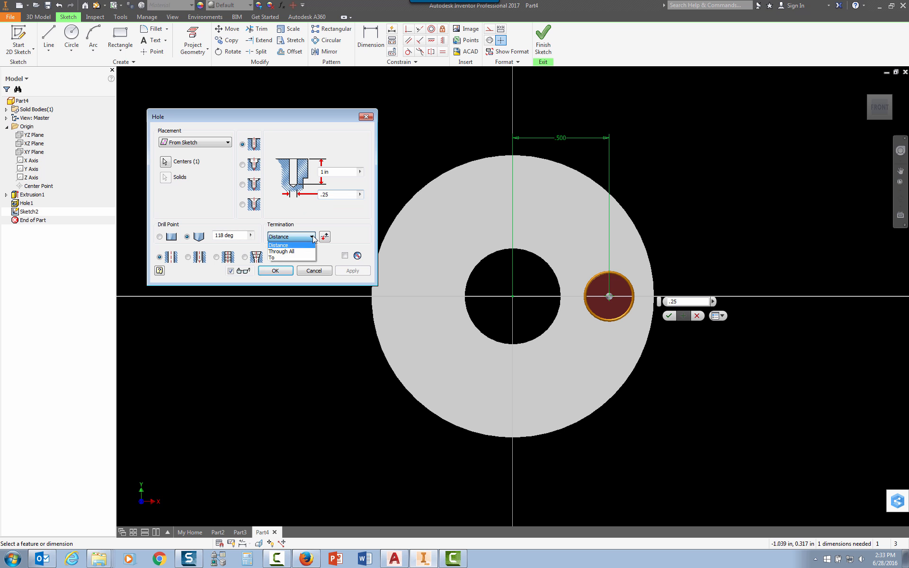
click(280, 251)
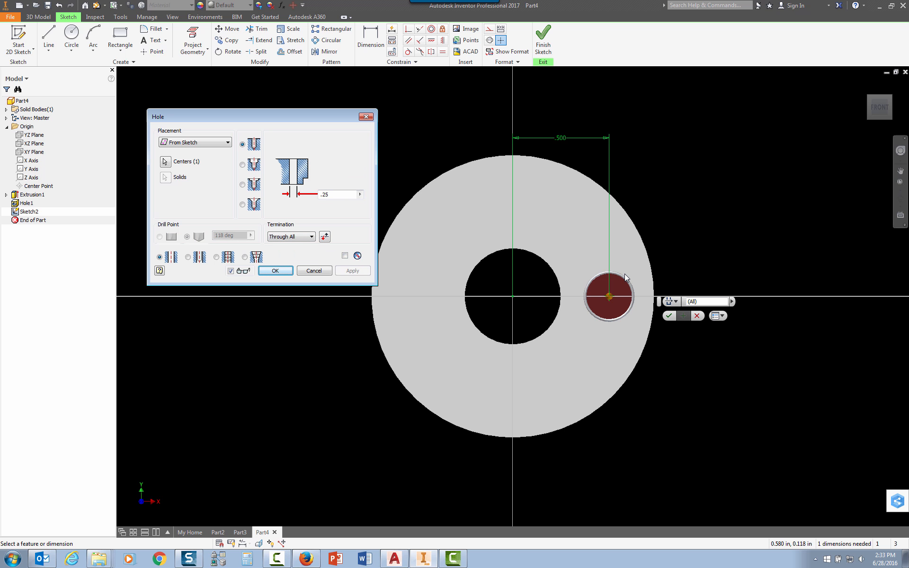
Make the hole tapped with full-depth, right-hand ANSI Unified 1/4-20 UNC threads, class 2B, and create it
click(217, 258)
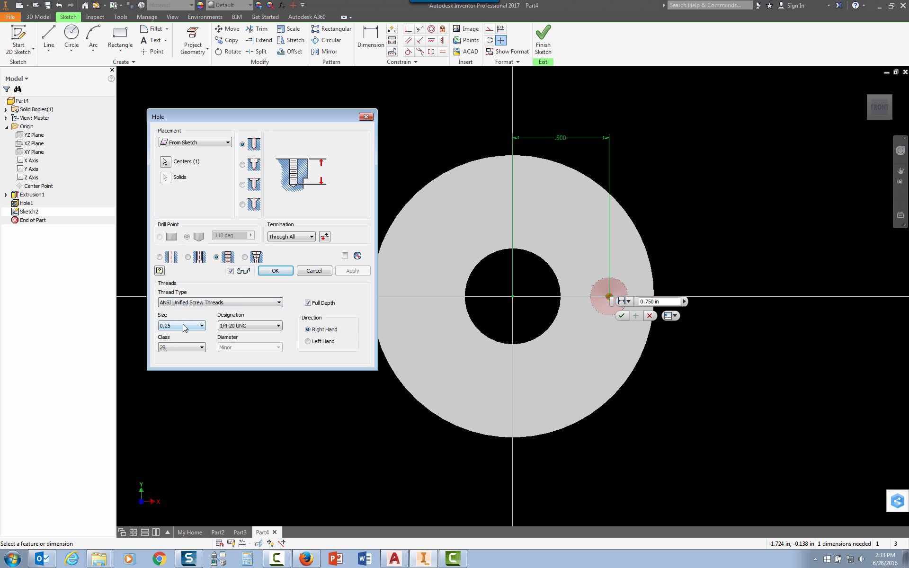
click(278, 326)
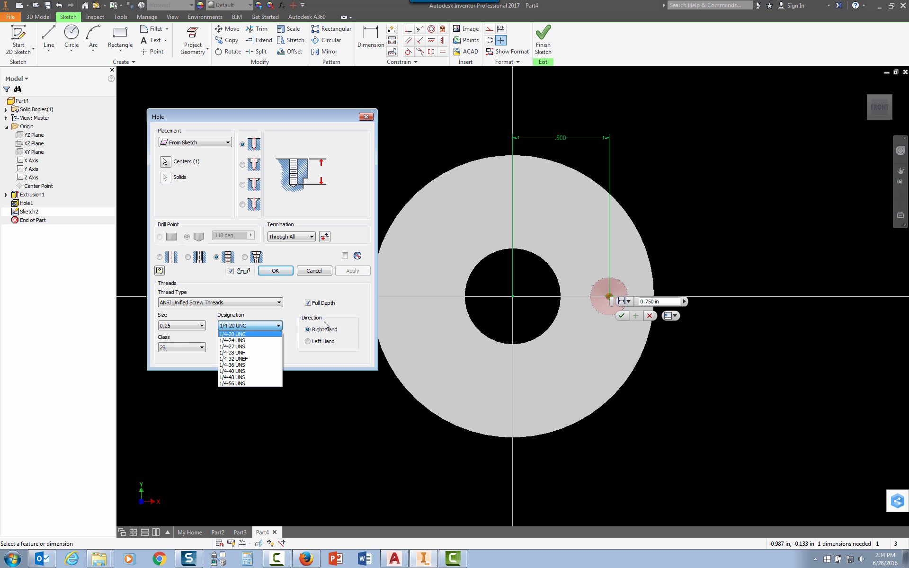
click(341, 316)
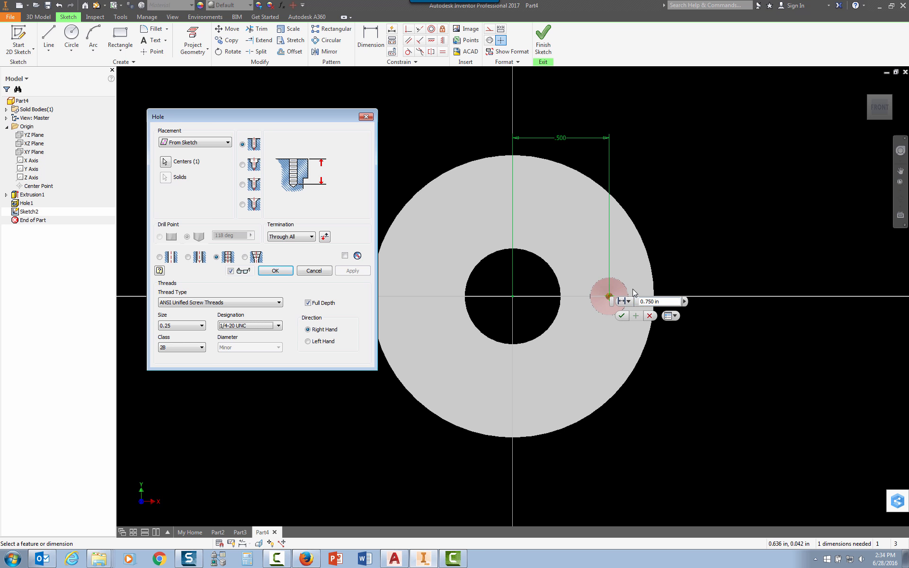
click(282, 273)
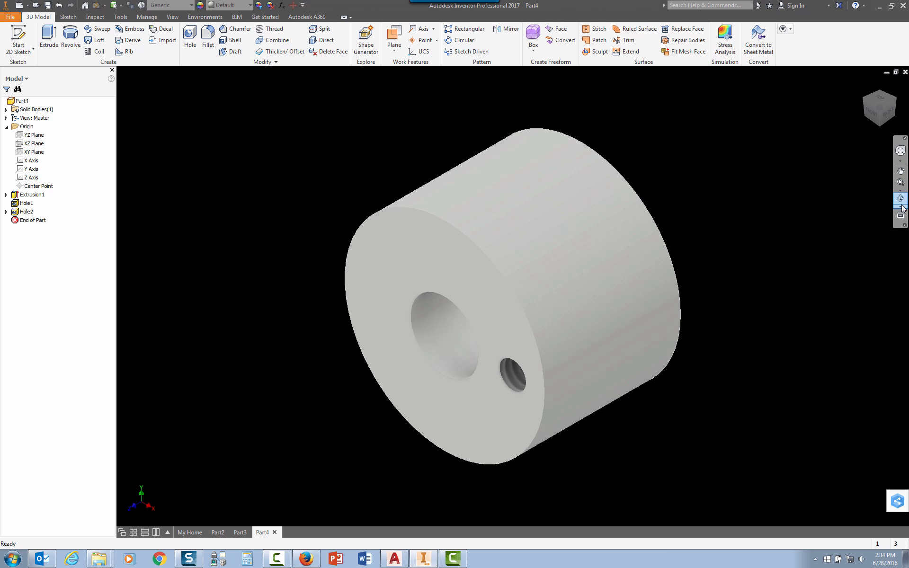
Edit the small threaded hole so that its termination is Through All
click(873, 113)
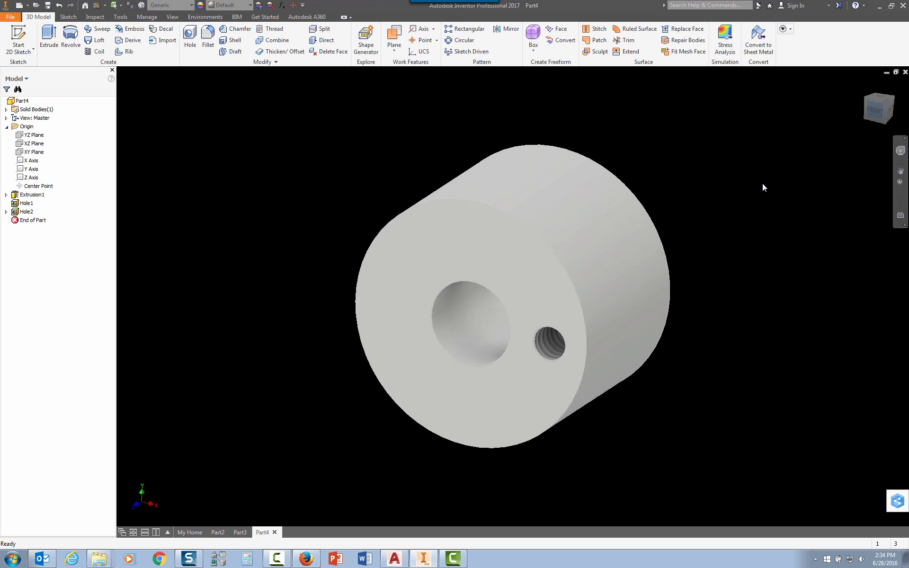
scroll(591, 300, down, 5)
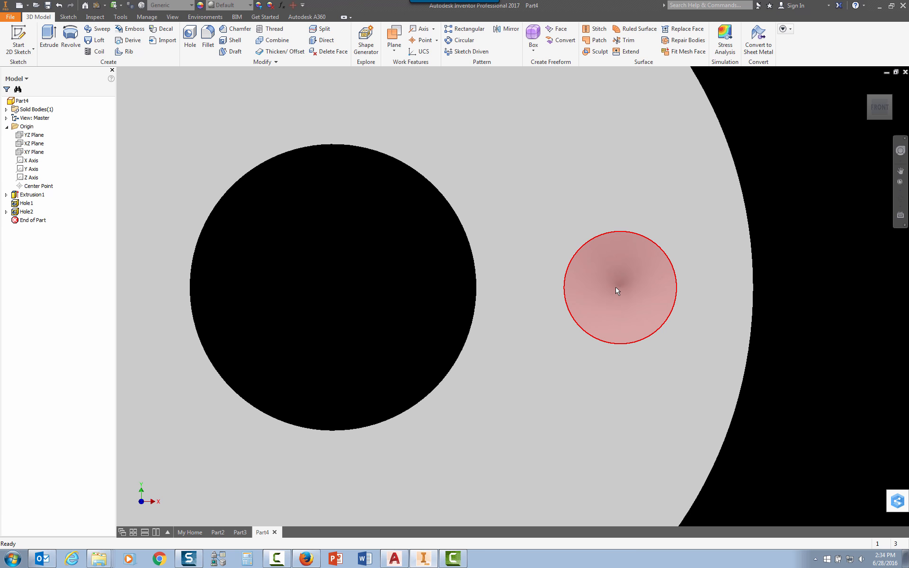
scroll(617, 290, up, 4)
scroll(617, 281, down, 3)
scroll(616, 284, up, 3)
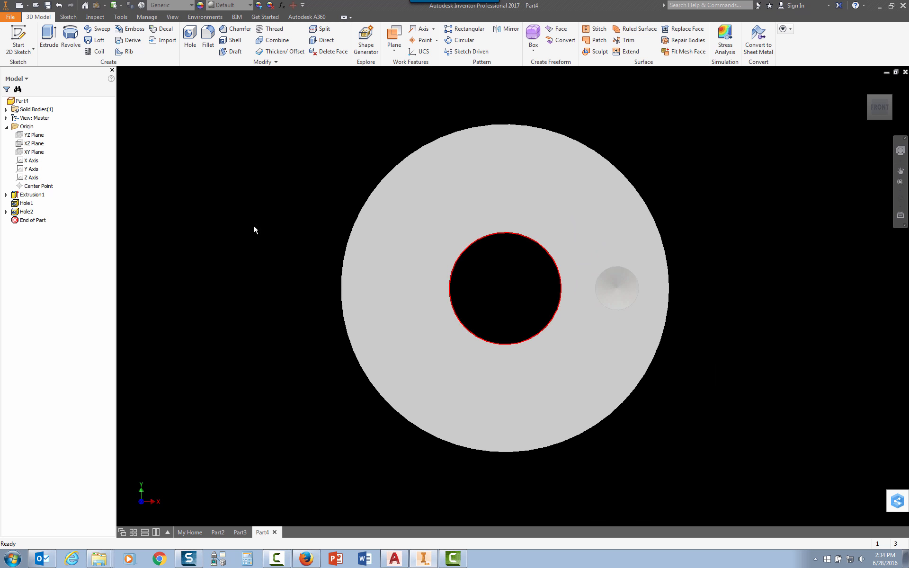
right_click(32, 212)
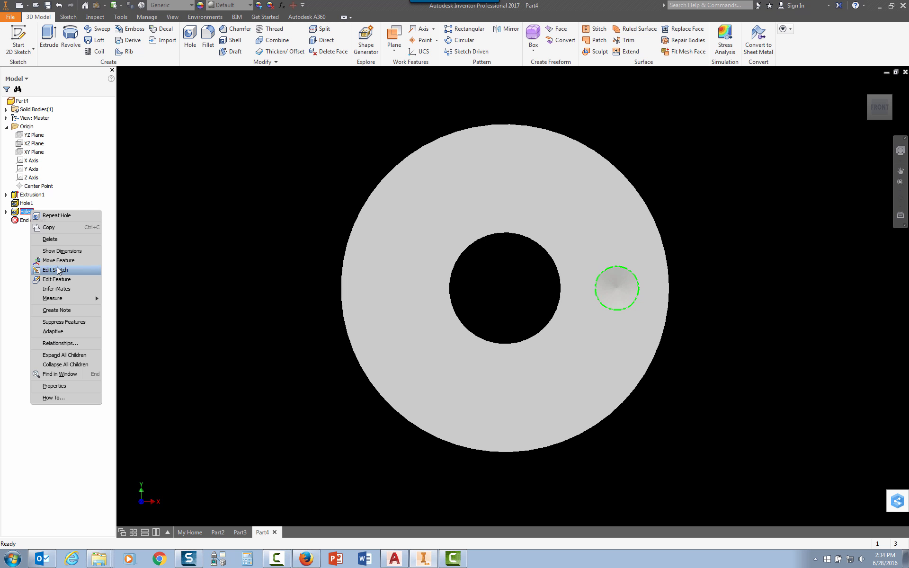
click(59, 280)
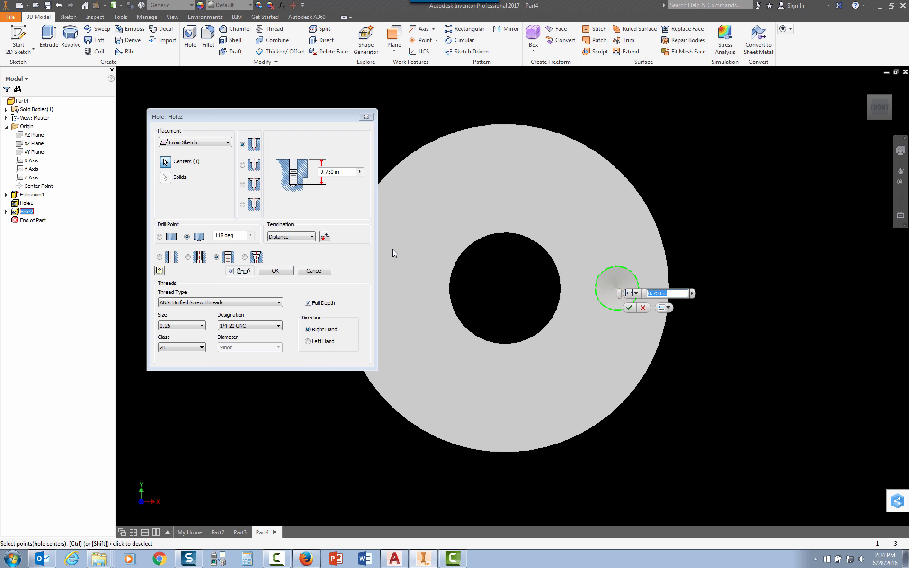
click(298, 237)
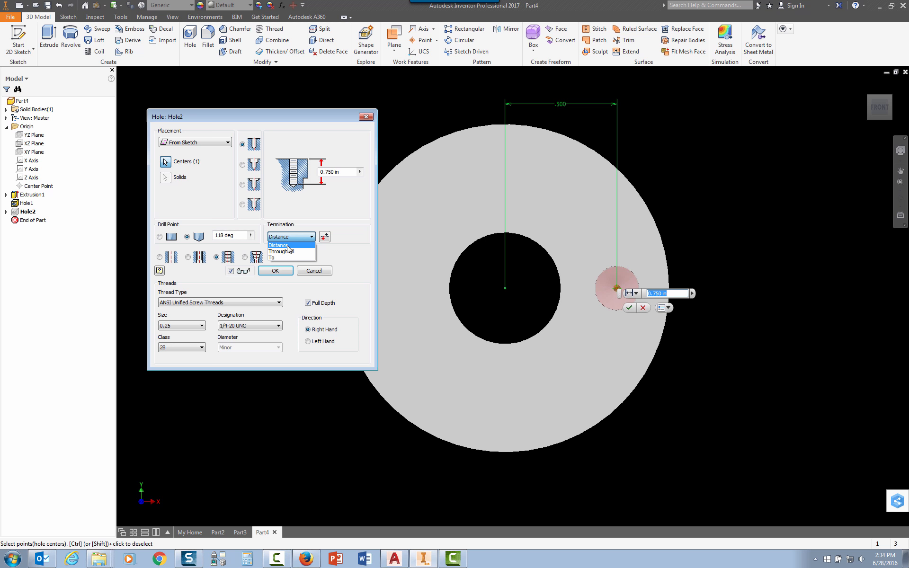
click(289, 252)
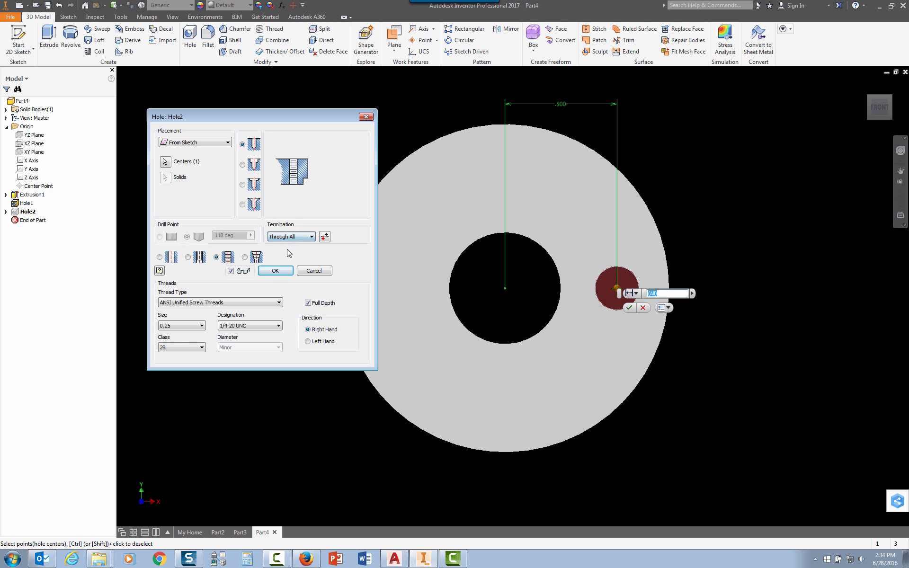
click(274, 271)
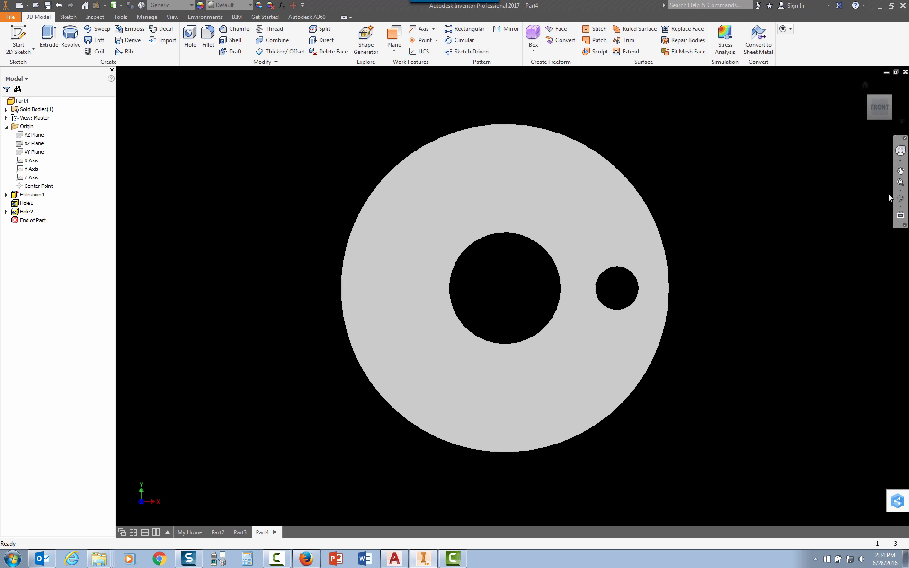
Start a circular pattern of the threaded hole, using the central bore as the rotation axis
click(899, 197)
drag(622, 251, 602, 269)
mouse_move(593, 310)
mouse_down()
mouse_move(609, 319)
mouse_move(578, 325)
mouse_move(623, 313)
mouse_move(604, 326)
mouse_move(615, 315)
mouse_move(616, 330)
mouse_move(586, 296)
mouse_up()
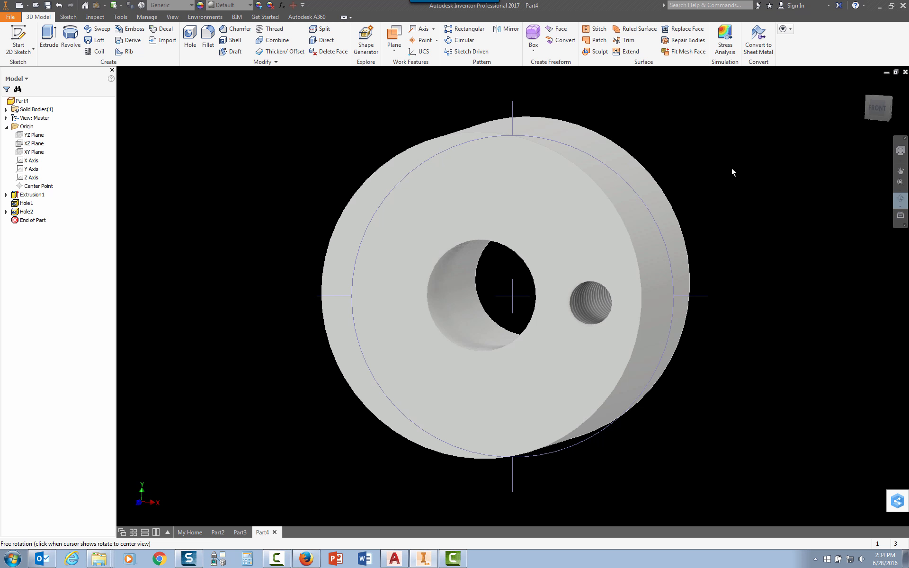
key(Escape)
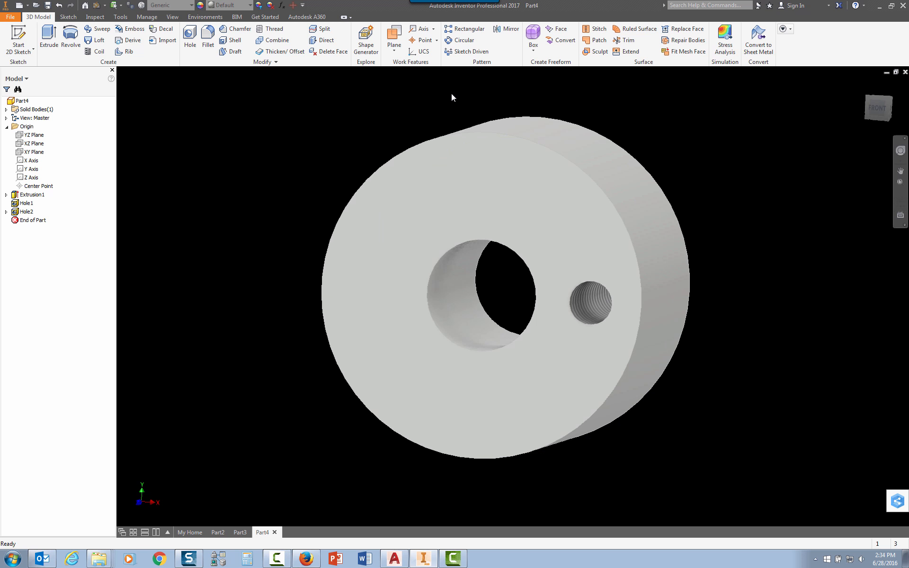
click(464, 44)
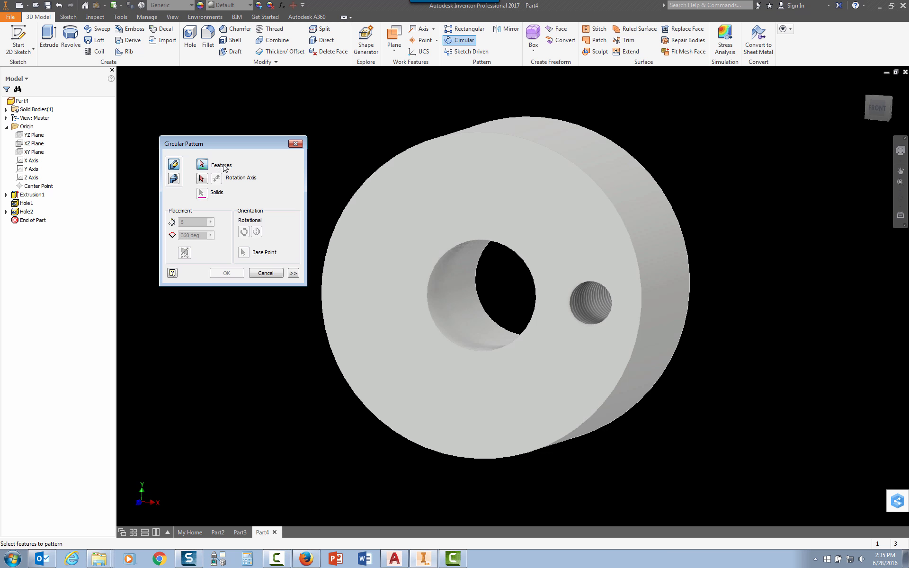
click(579, 302)
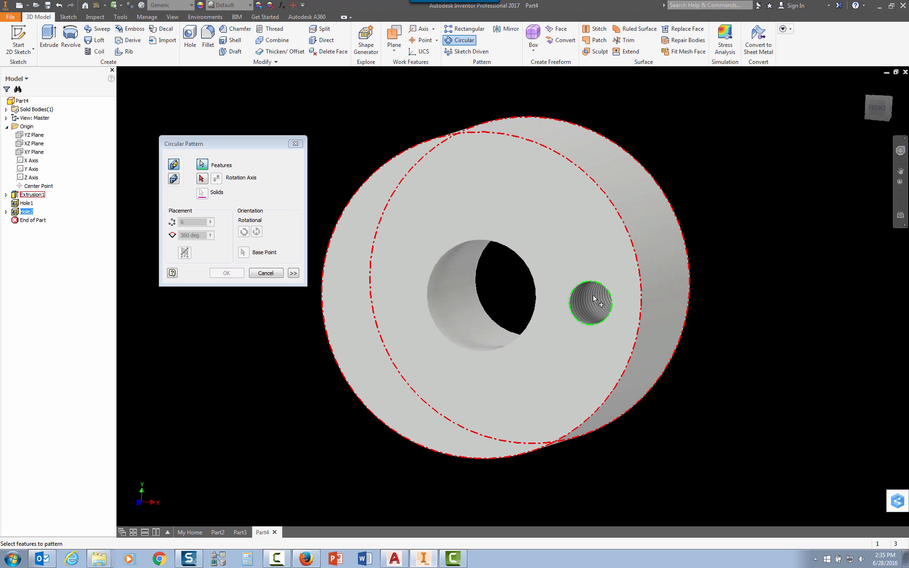
click(28, 213)
click(202, 181)
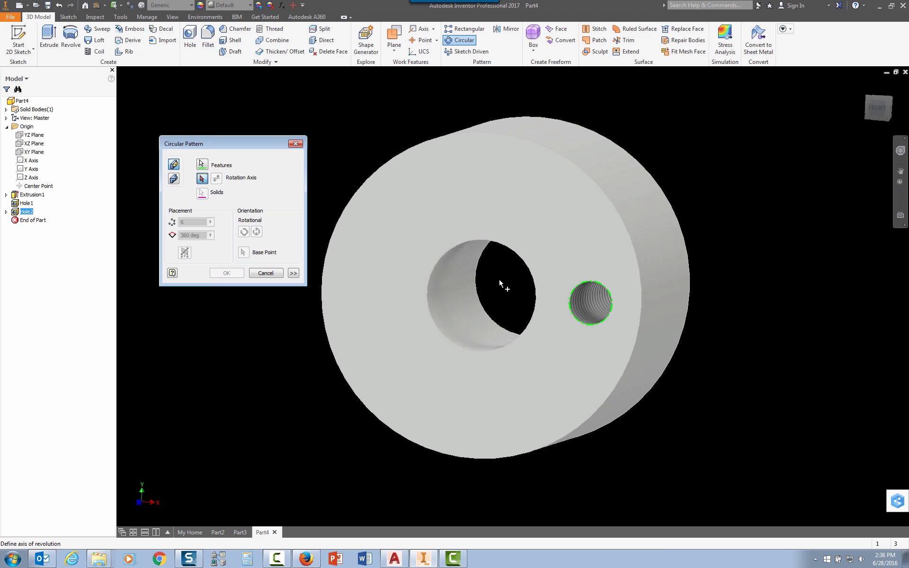
click(449, 264)
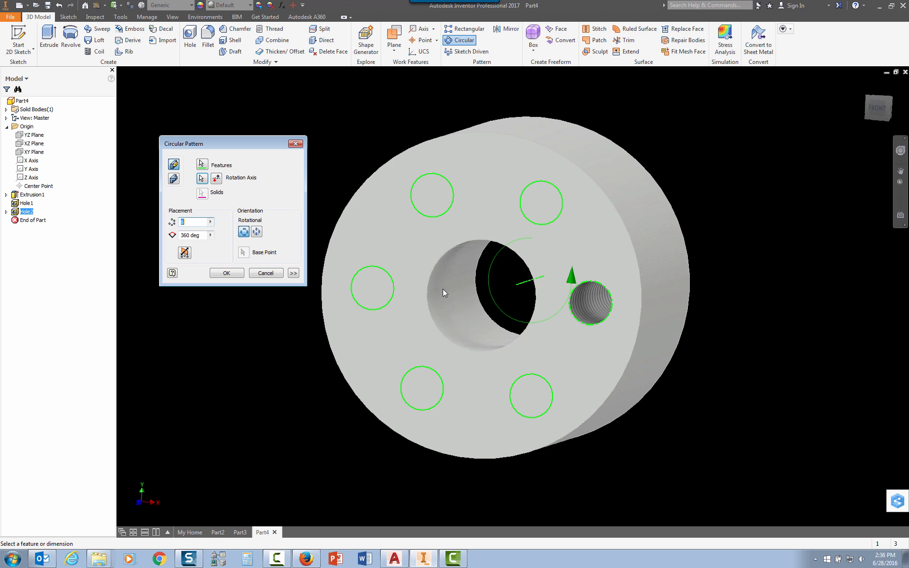
Set the circular pattern to 5 occurrences and create it
click(193, 222)
click(198, 222)
text(5)
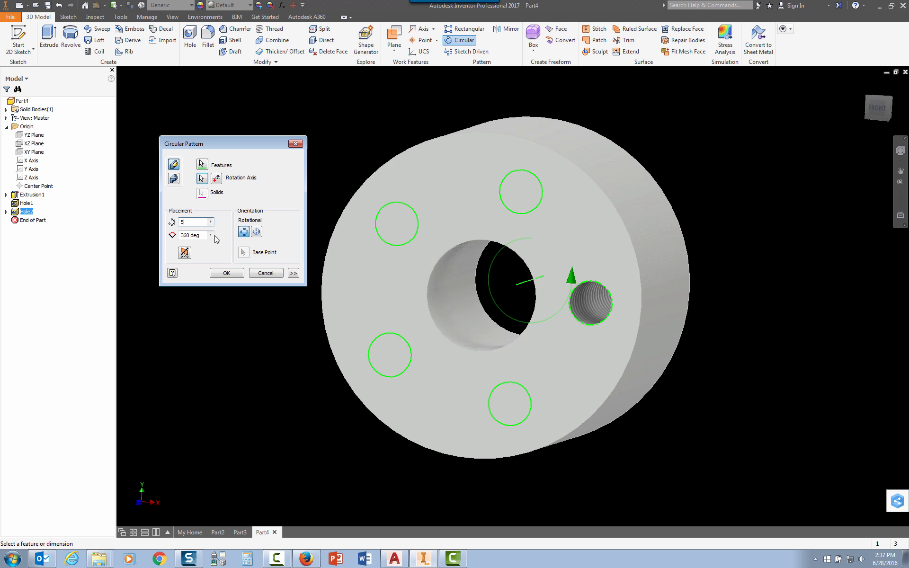
click(225, 274)
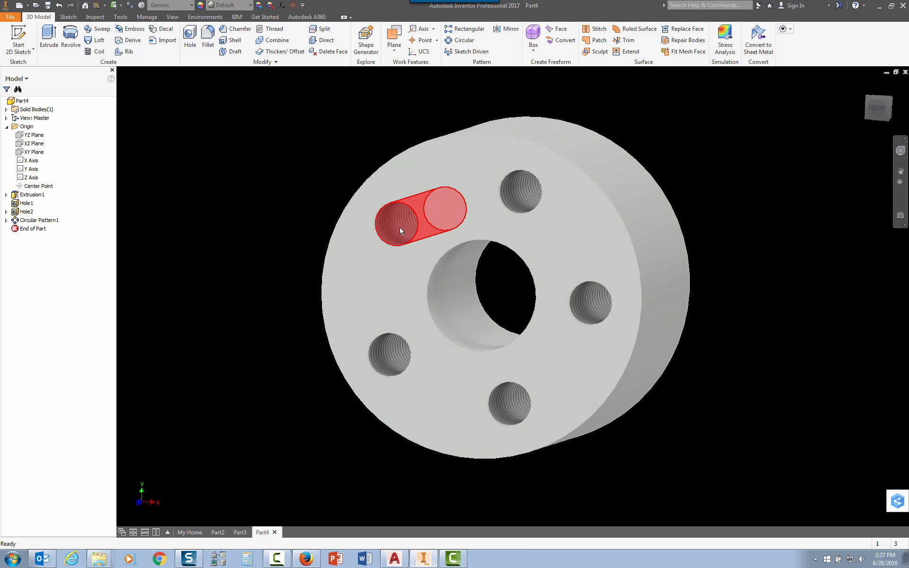
Edit the circular pattern of threaded holes so that it has 6 occurrences
right_click(47, 222)
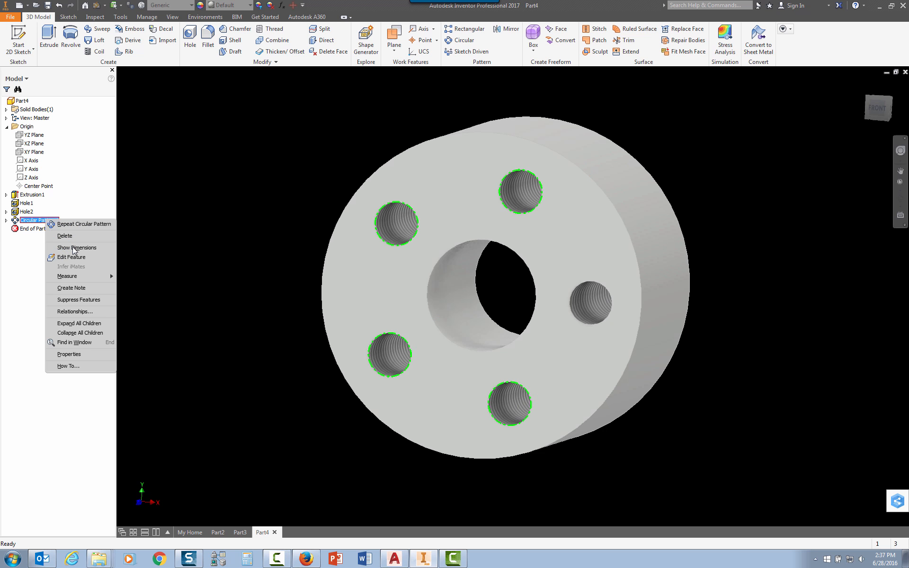
click(73, 257)
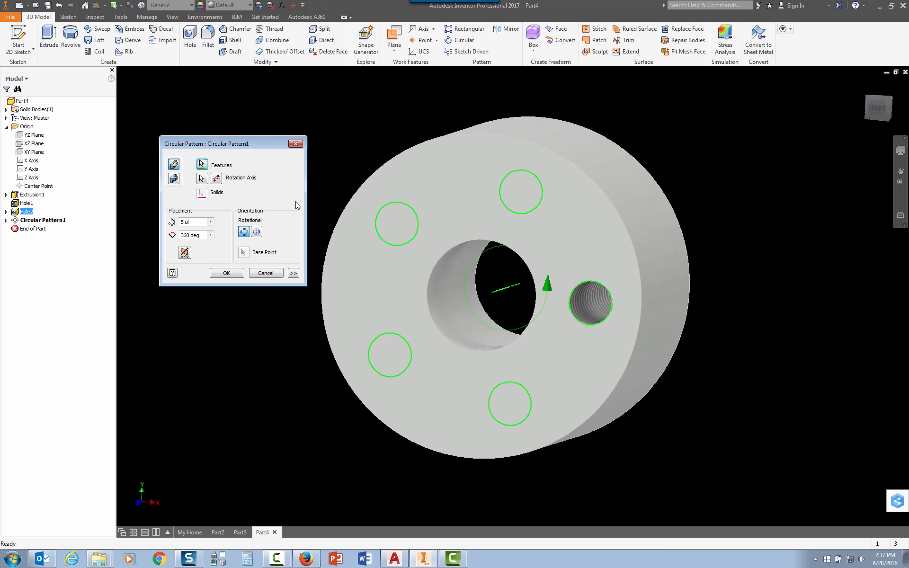
click(194, 222)
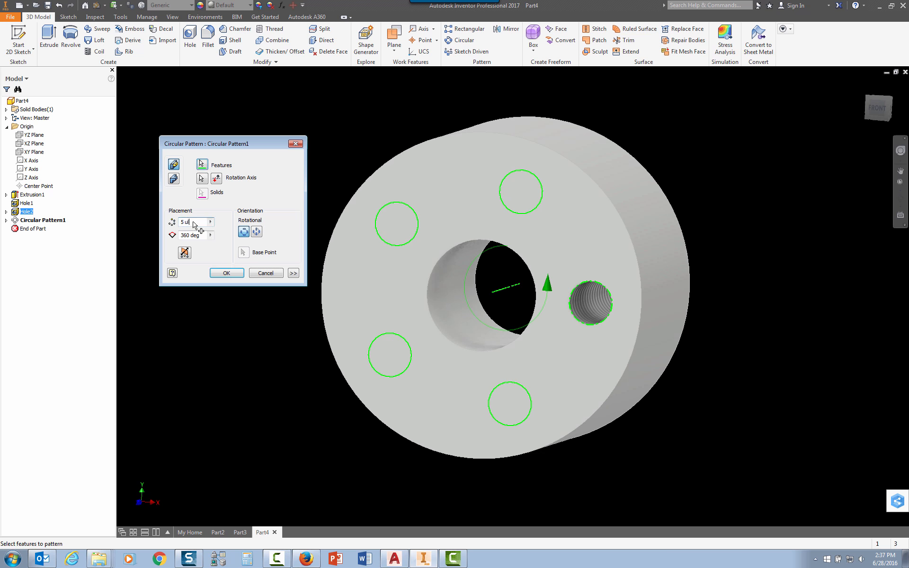
drag(195, 222, 180, 222)
text(6)
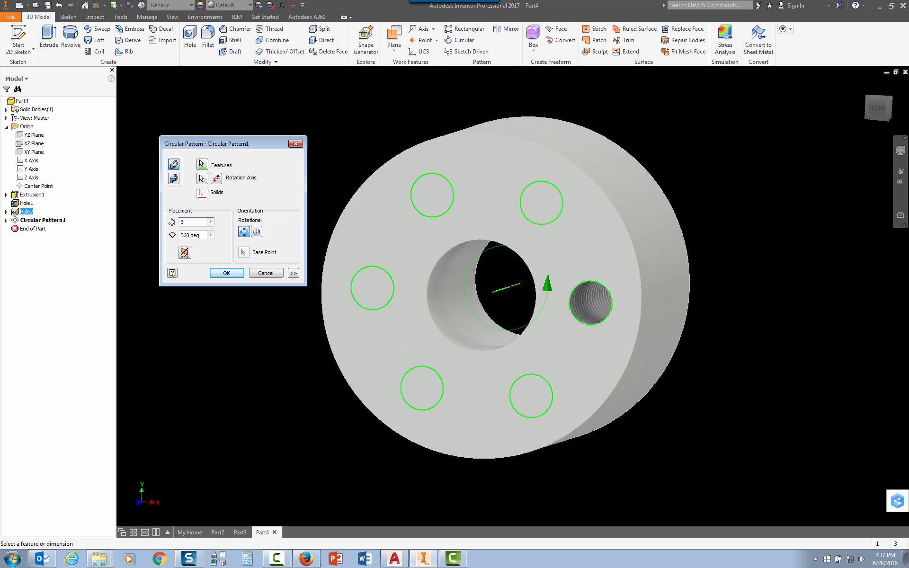
click(227, 273)
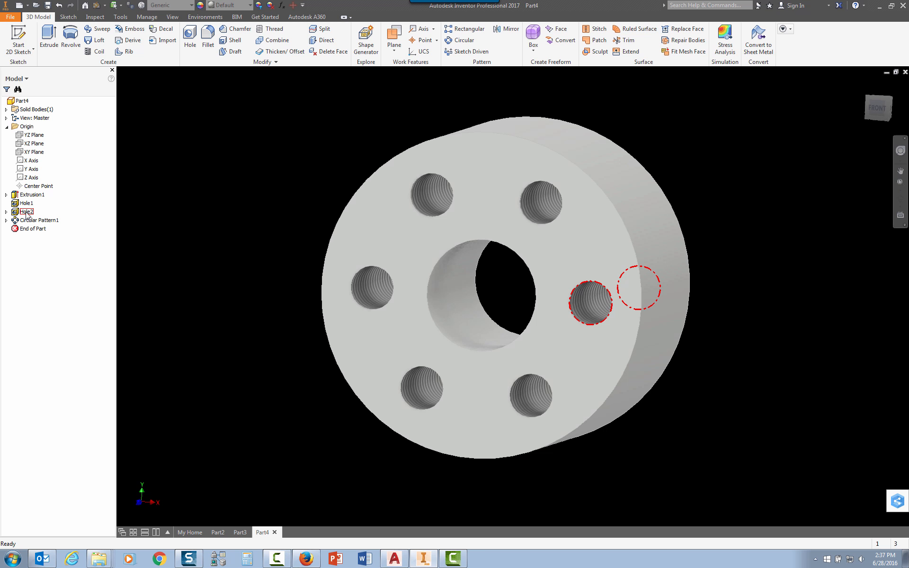
Edit the original threaded hole of the pattern, changing its thread size to 0.19 (#10) with the 10-24 UNC designation
right_click(27, 214)
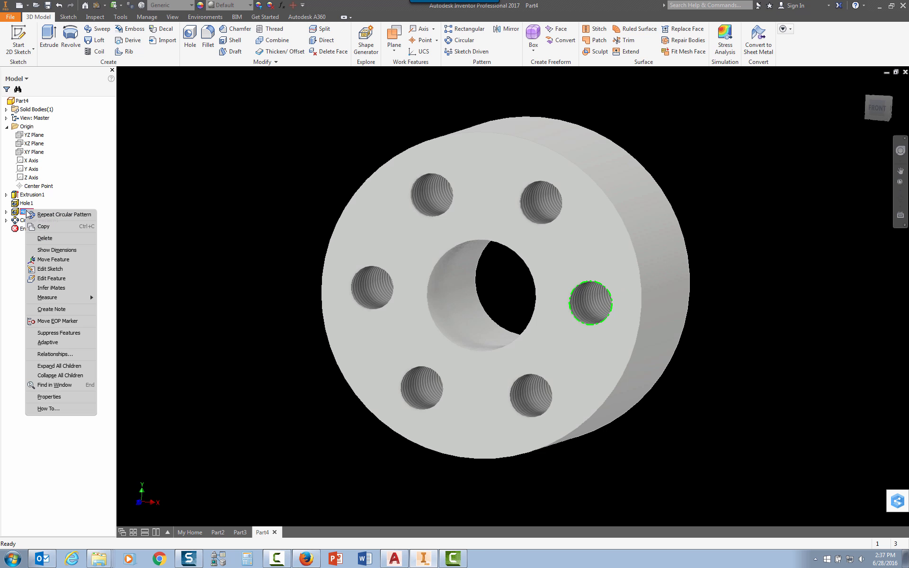
click(62, 280)
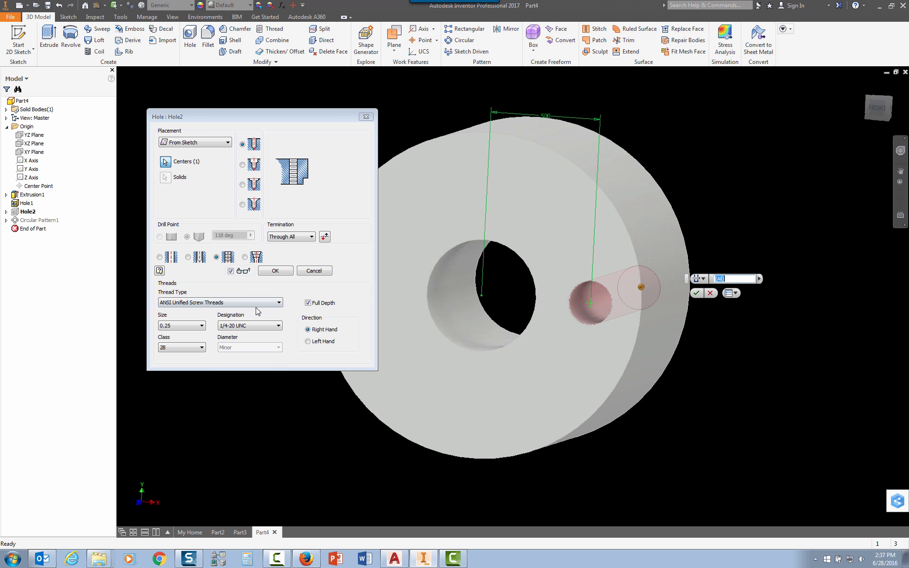
click(201, 325)
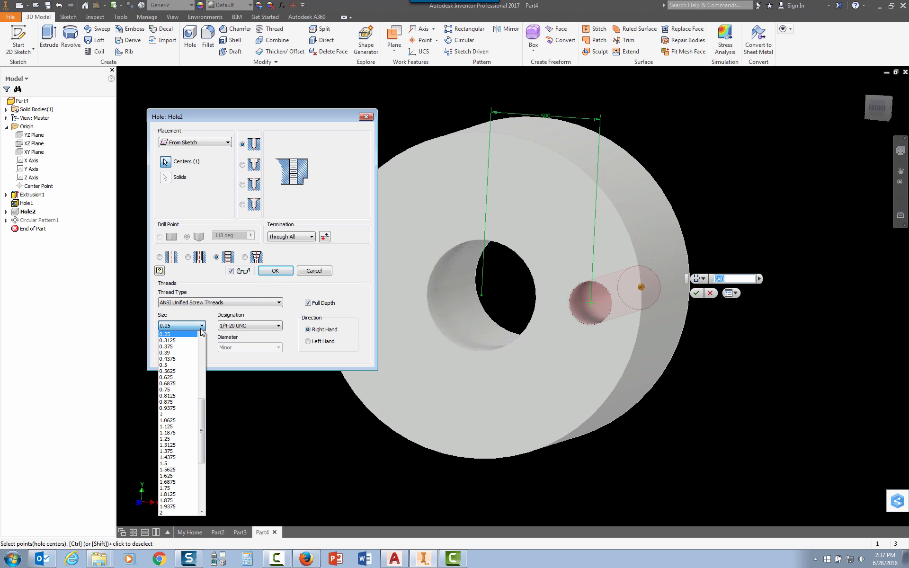
scroll(200, 397, up, 2)
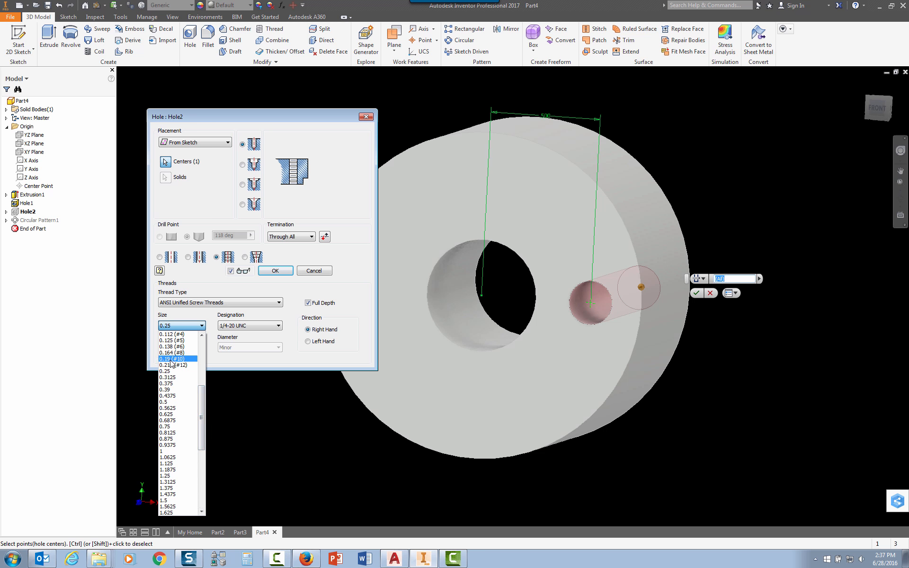
click(170, 361)
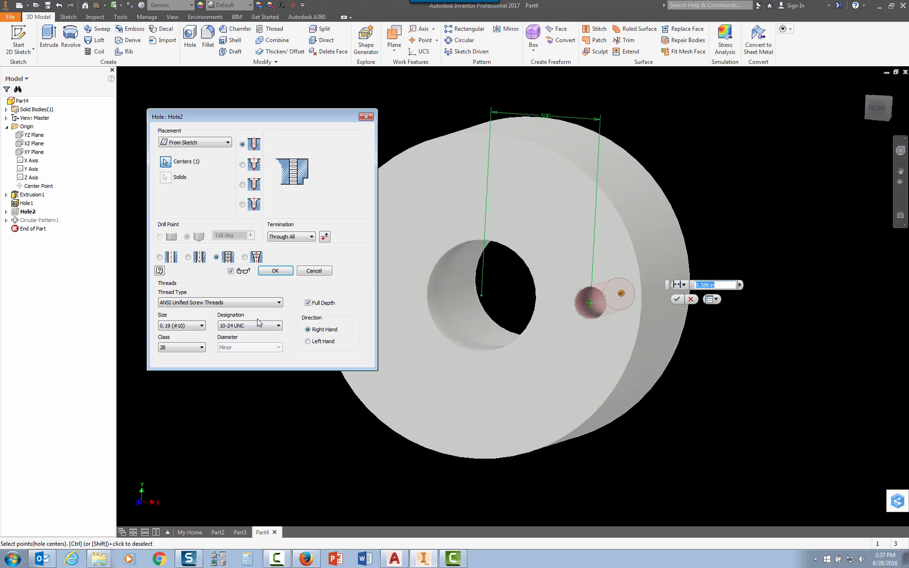
click(275, 270)
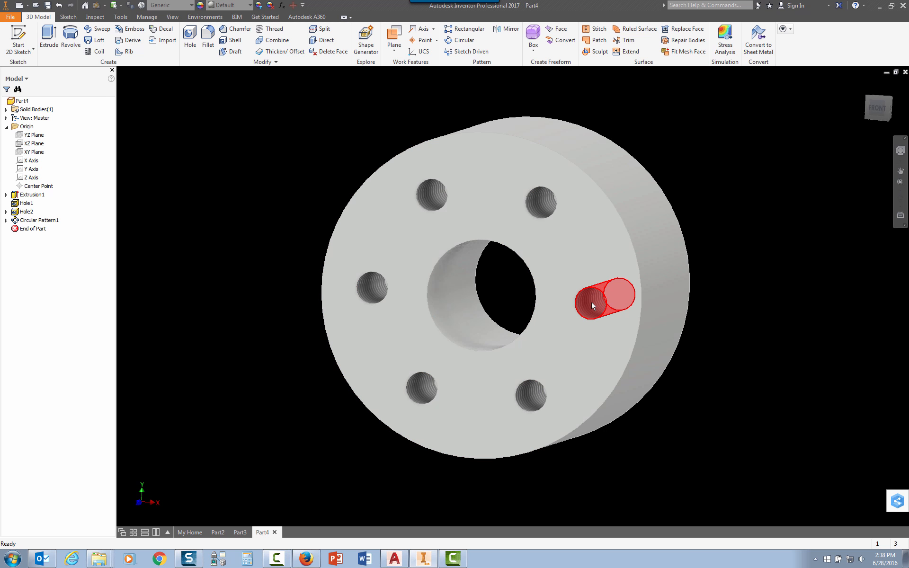
mouse_move(592, 306)
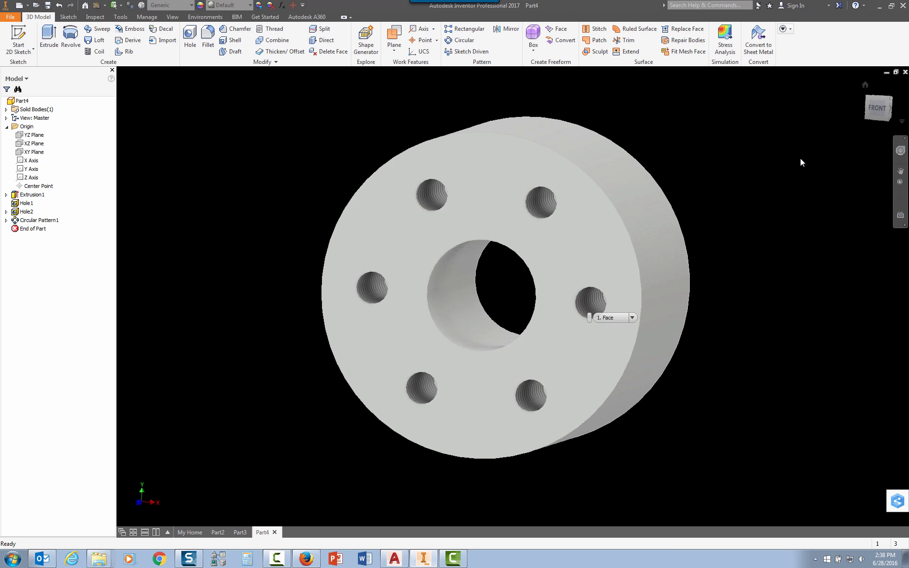